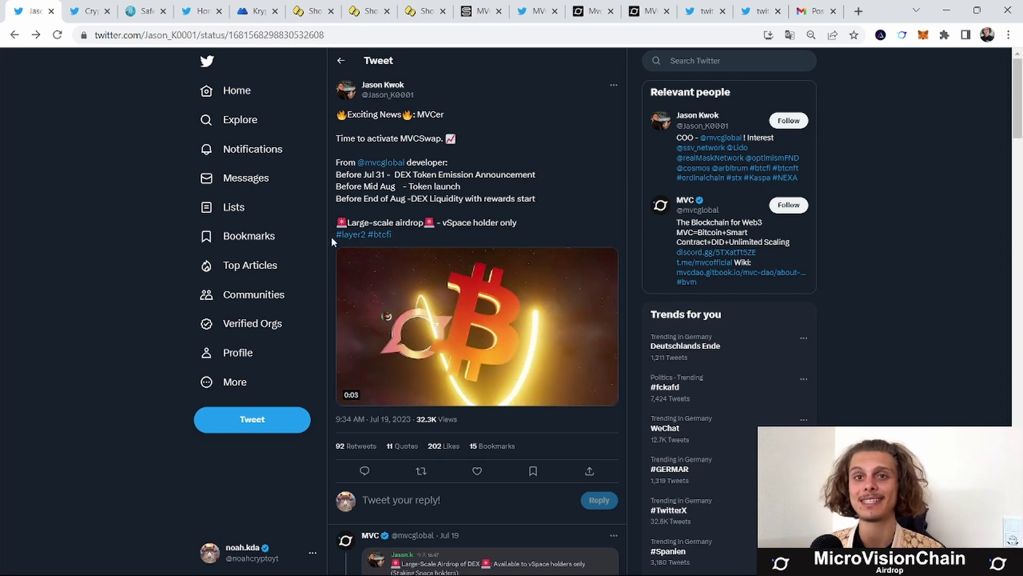
scroll(462, 222, down, 3)
scroll(462, 222, down, 1)
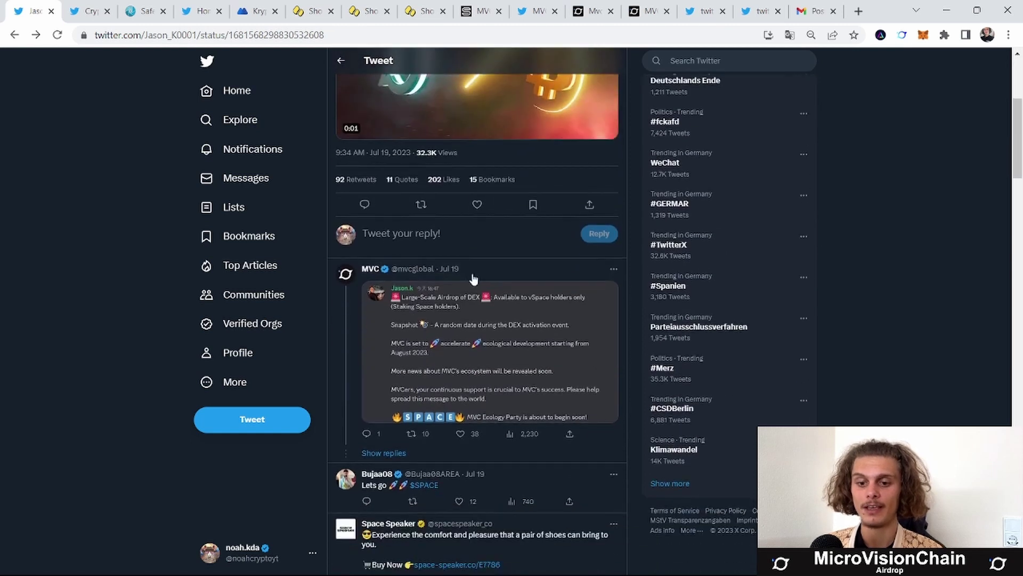
Step: View MVC's reply image, the DEX airdrop announcement for vSpace holders, full screen
click(488, 360)
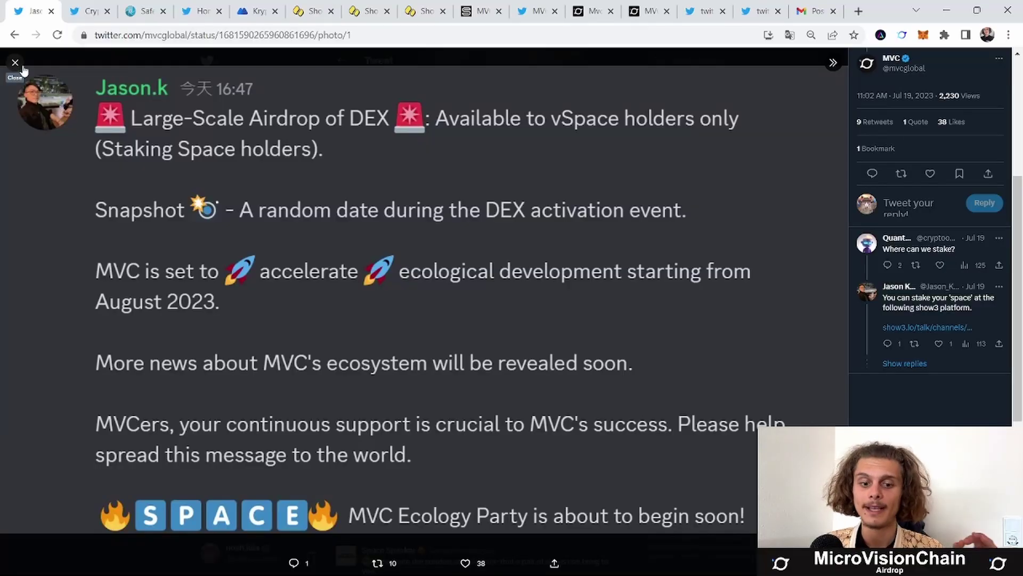
Step: Read the Crypto B. airdrop thread, then go to SafeTrade's SPACE withdrawal page
click(85, 11)
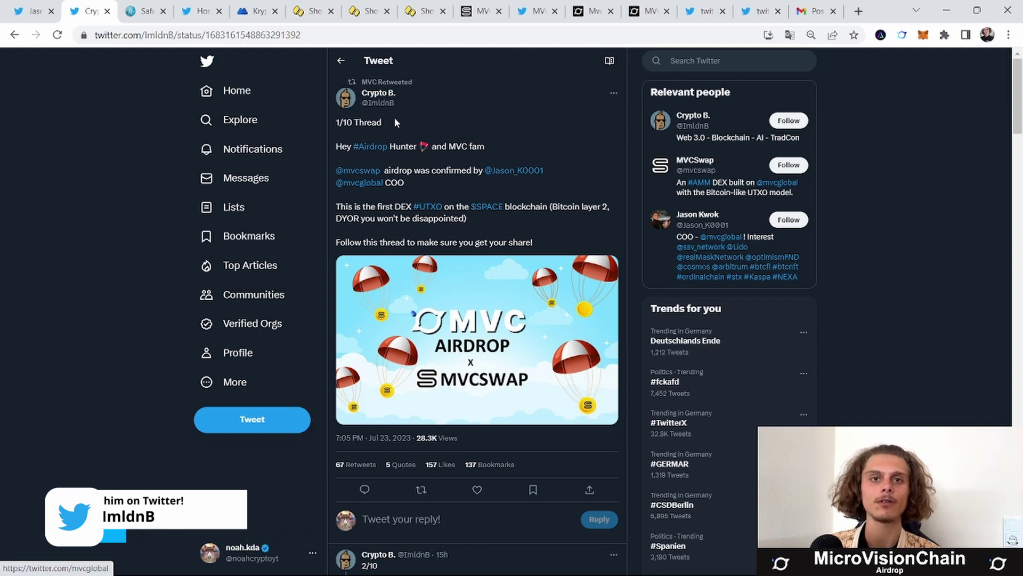
scroll(394, 117, down, 5)
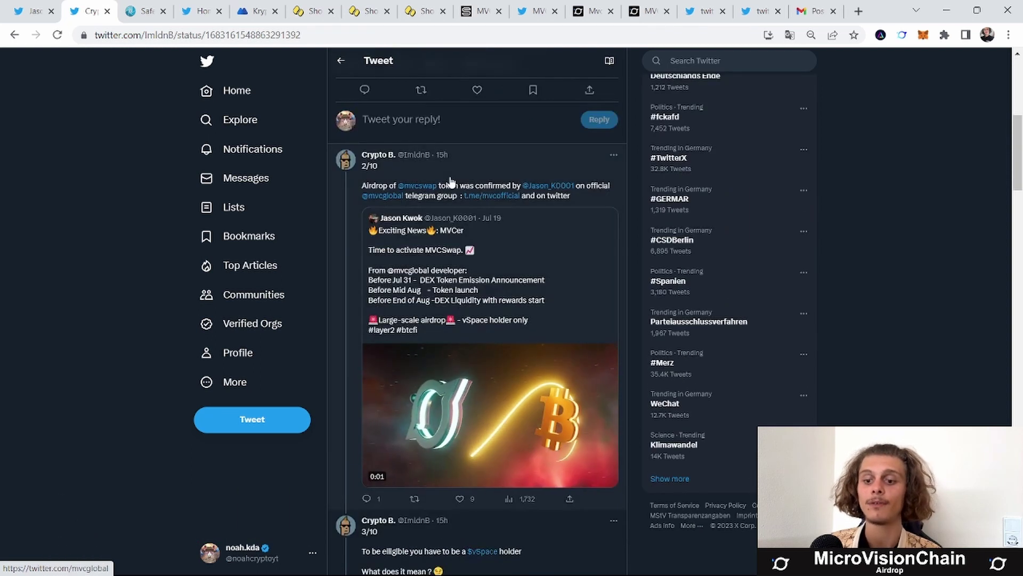
scroll(450, 181, up, 5)
click(138, 10)
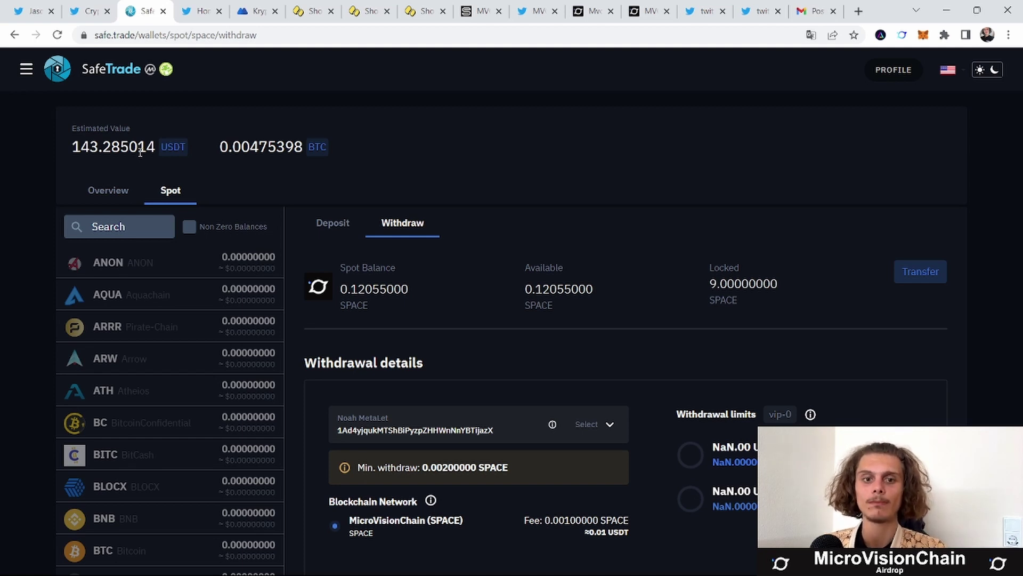
Step: Glance at the MEXC homepage, then view the full-size MicrovisionChain Coin Metrics image
click(257, 10)
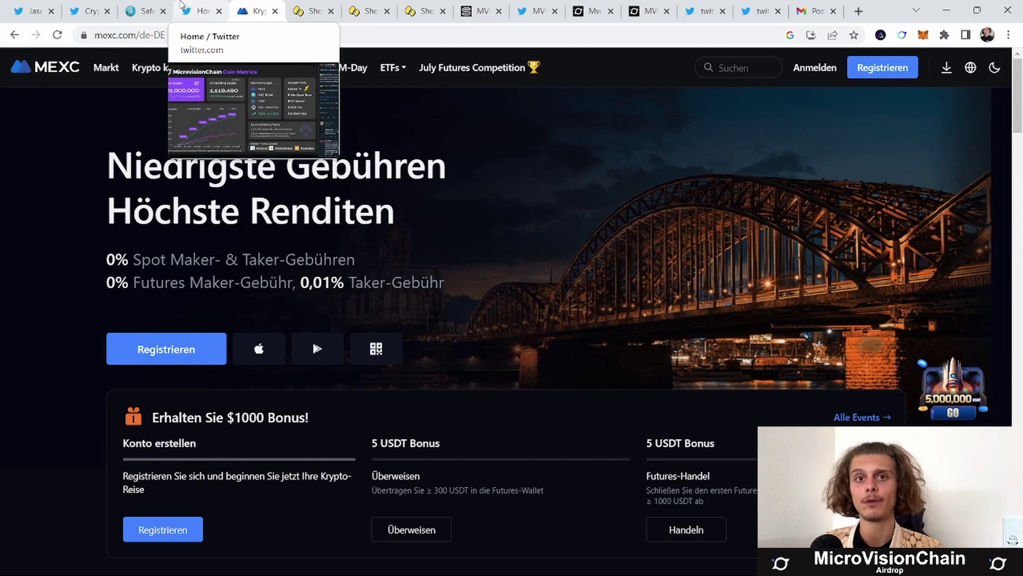
click(196, 10)
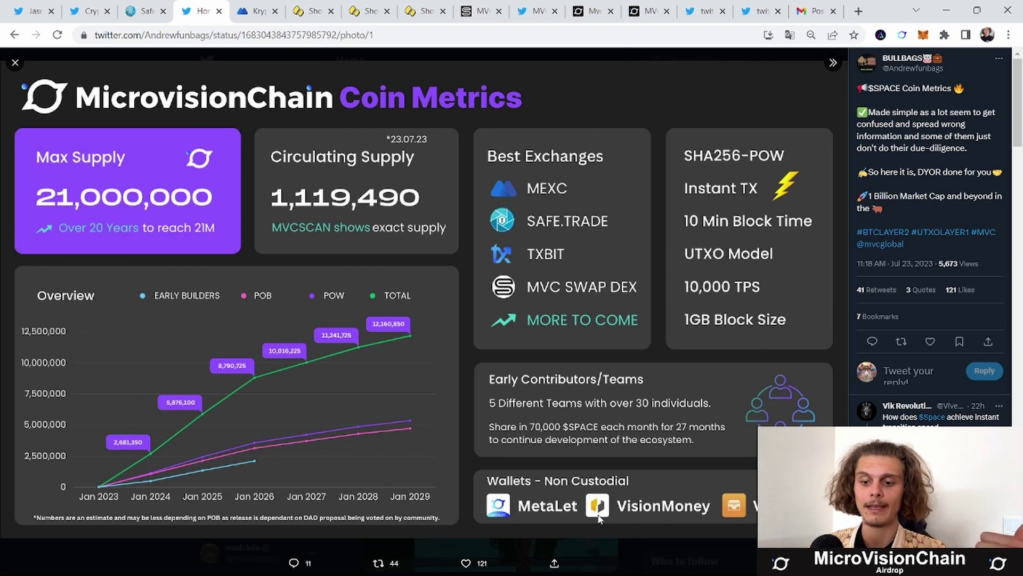
Step: Check the SPACE balance in the Metalet popup, then go back to SafeTrade's withdrawal page
click(903, 36)
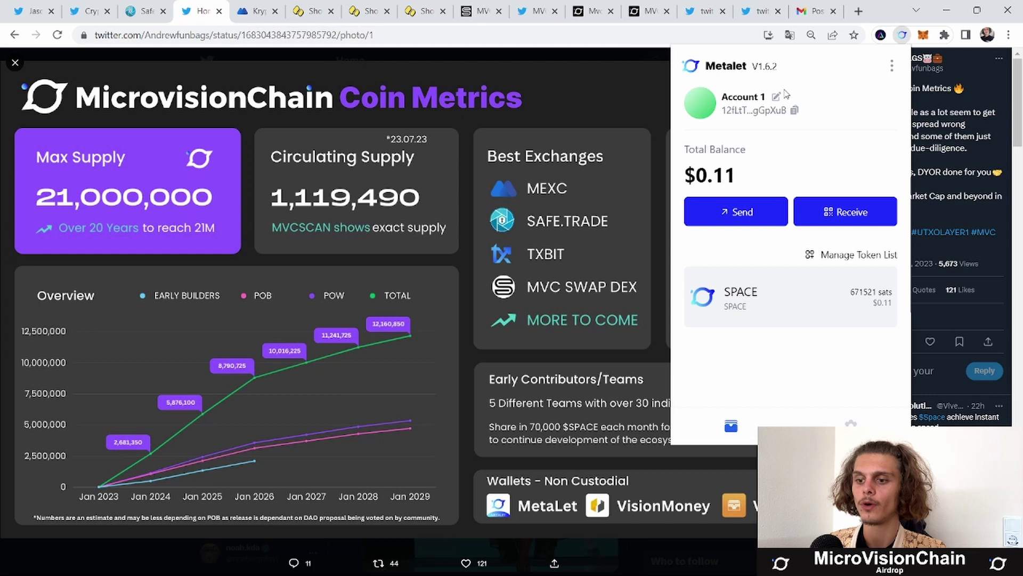
click(903, 36)
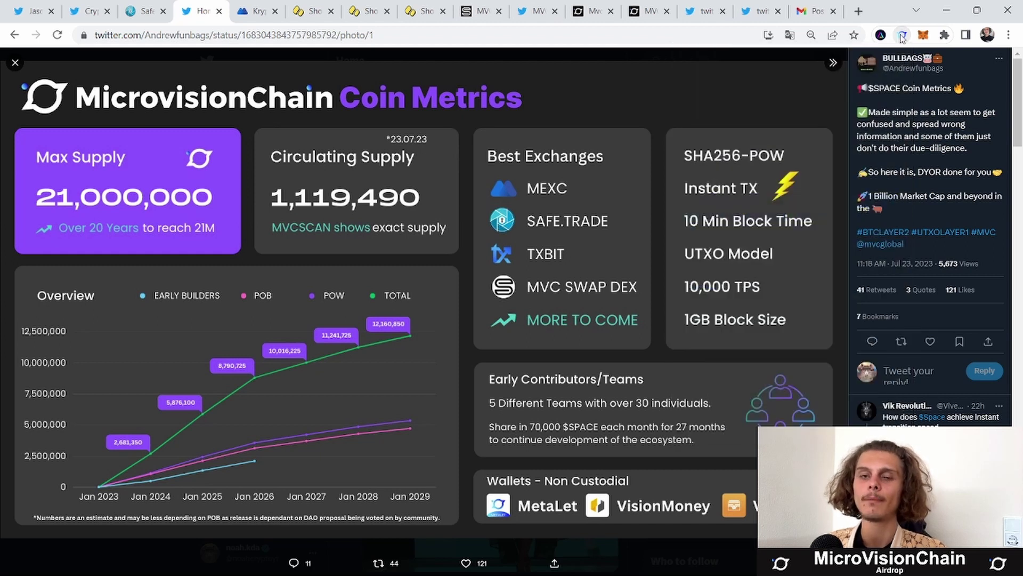
click(144, 11)
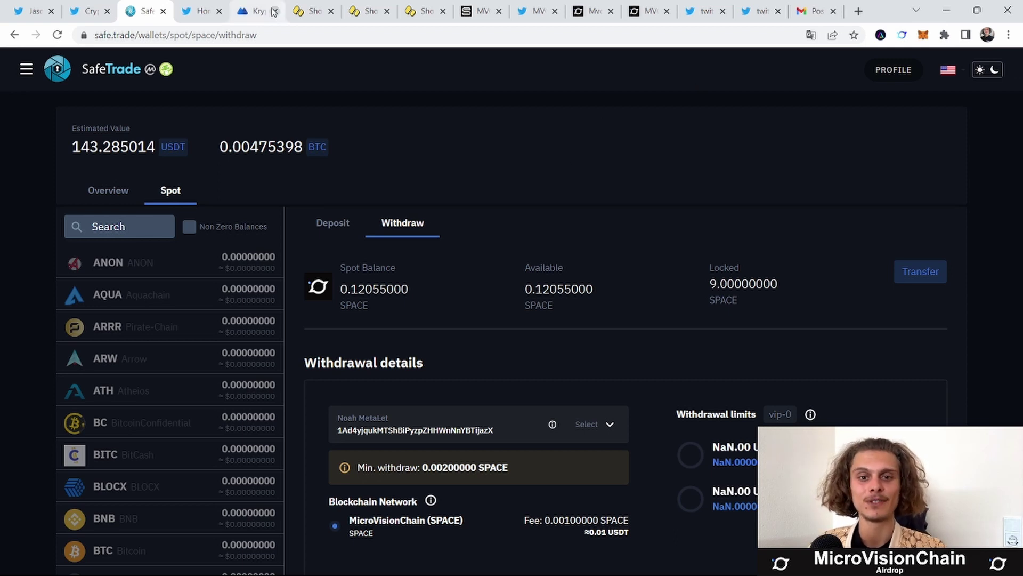
Step: Bring up Show3's buzz recommendation page with popular clubs and accounts
click(309, 10)
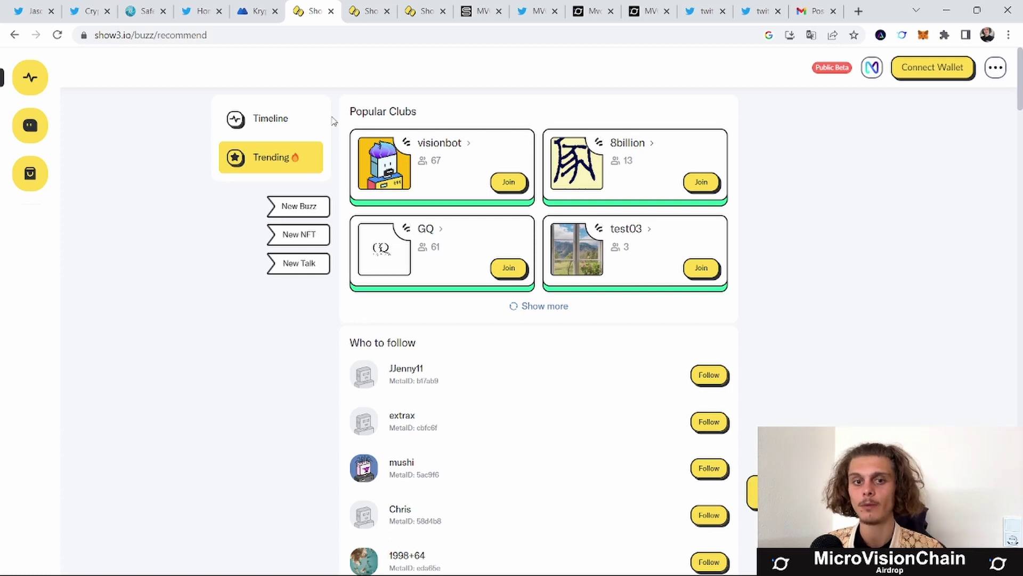
Step: Browse Show3's wallet connection choices, including WalletConnect and Create New Wallet
click(955, 78)
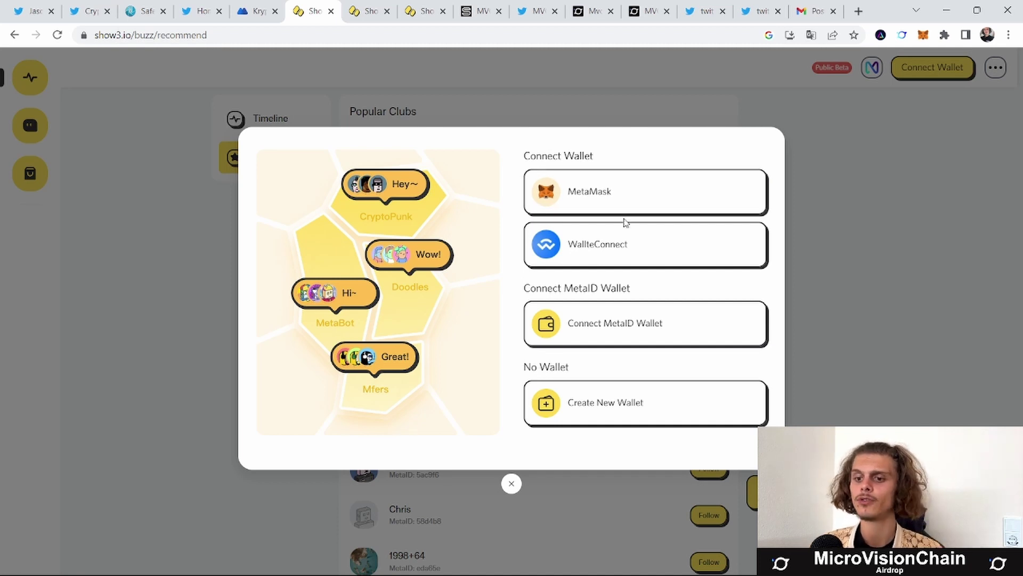
click(624, 244)
click(572, 160)
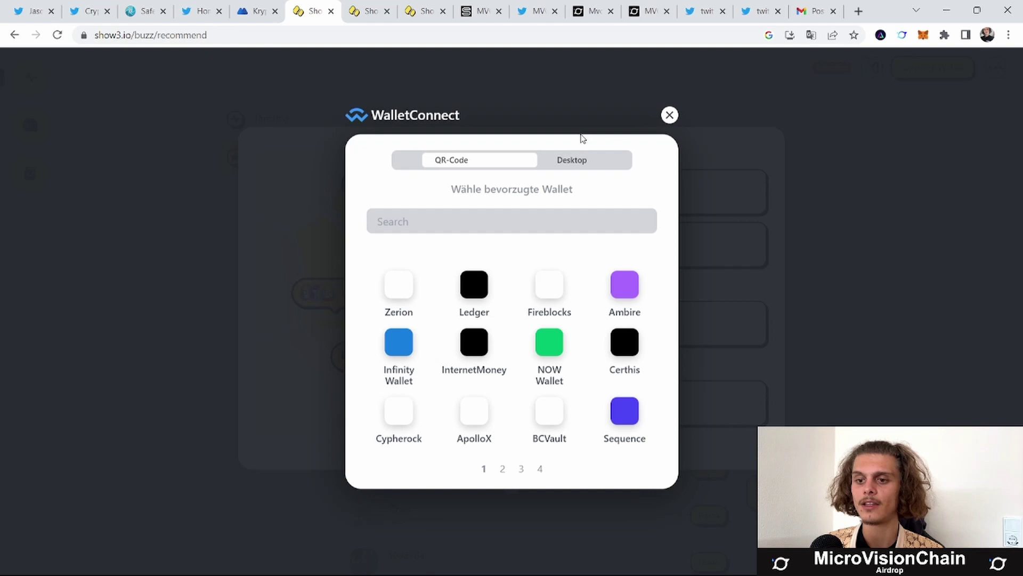
click(670, 116)
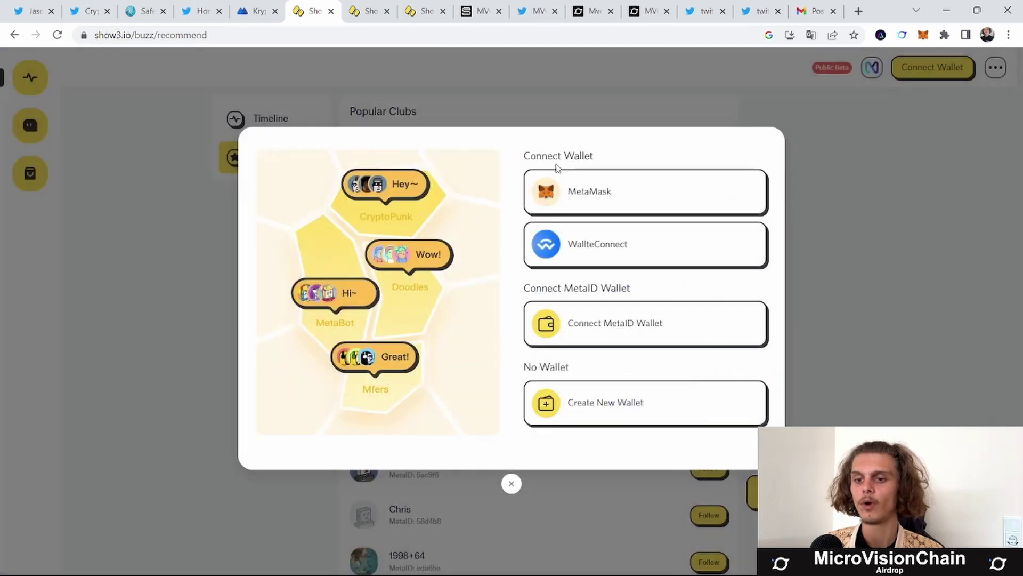
click(640, 402)
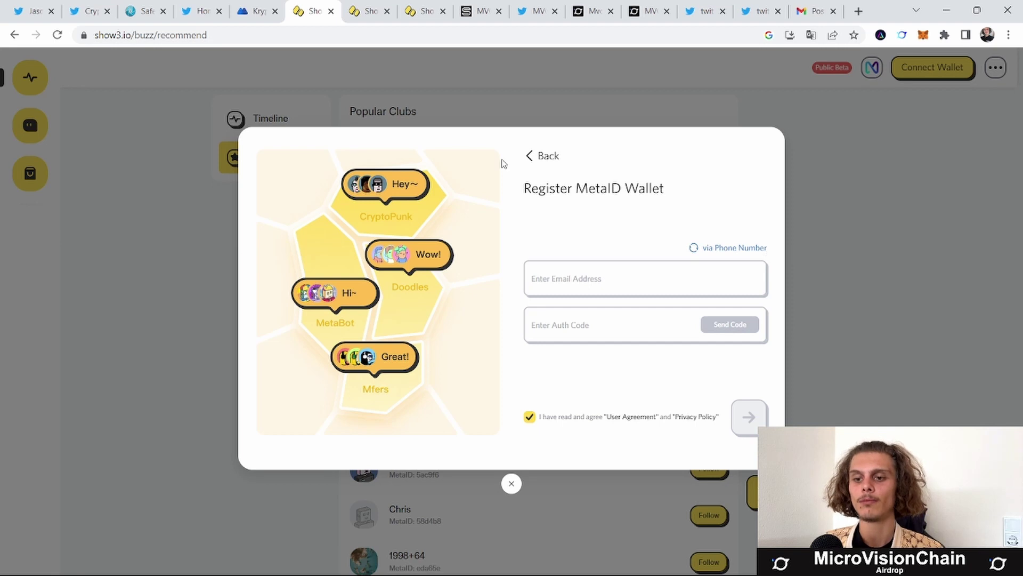
click(527, 160)
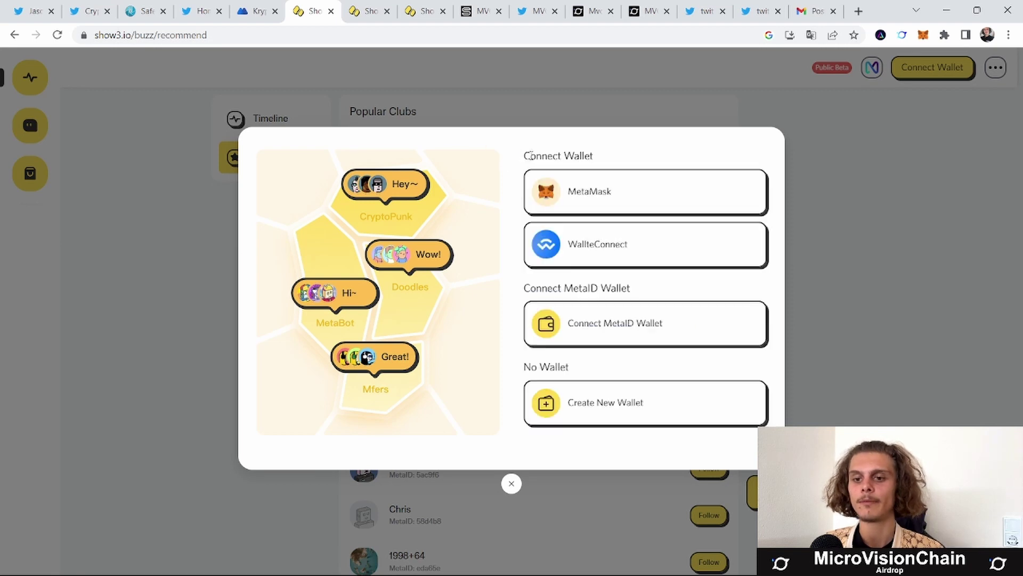
Step: Connect MetaMask and approve its signature request
click(601, 198)
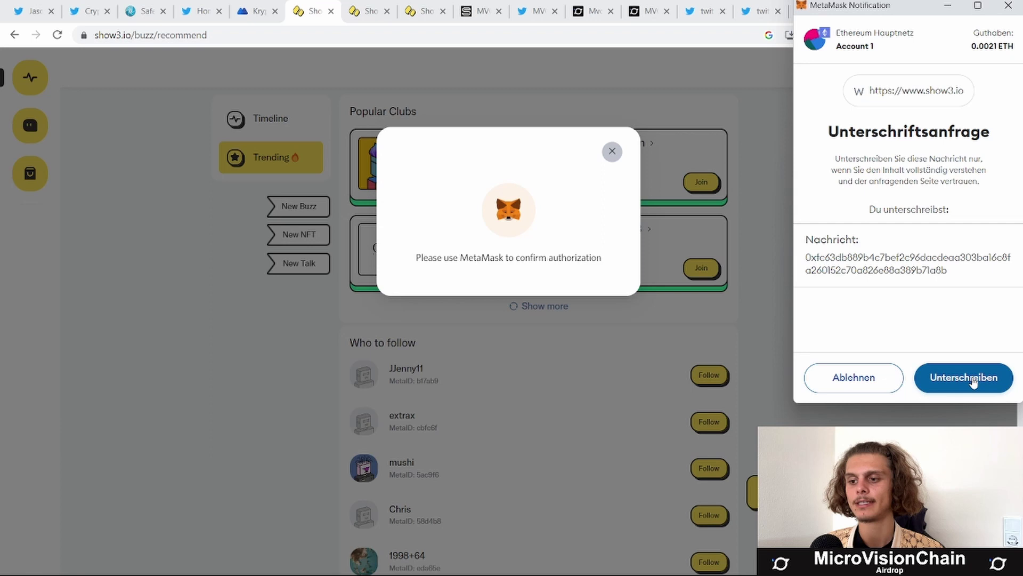
click(974, 373)
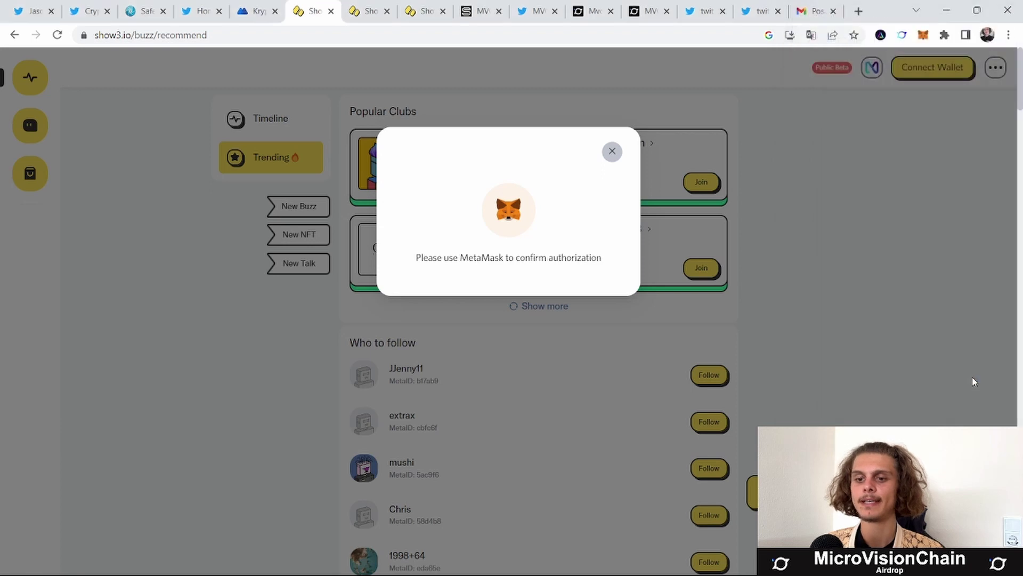
click(611, 152)
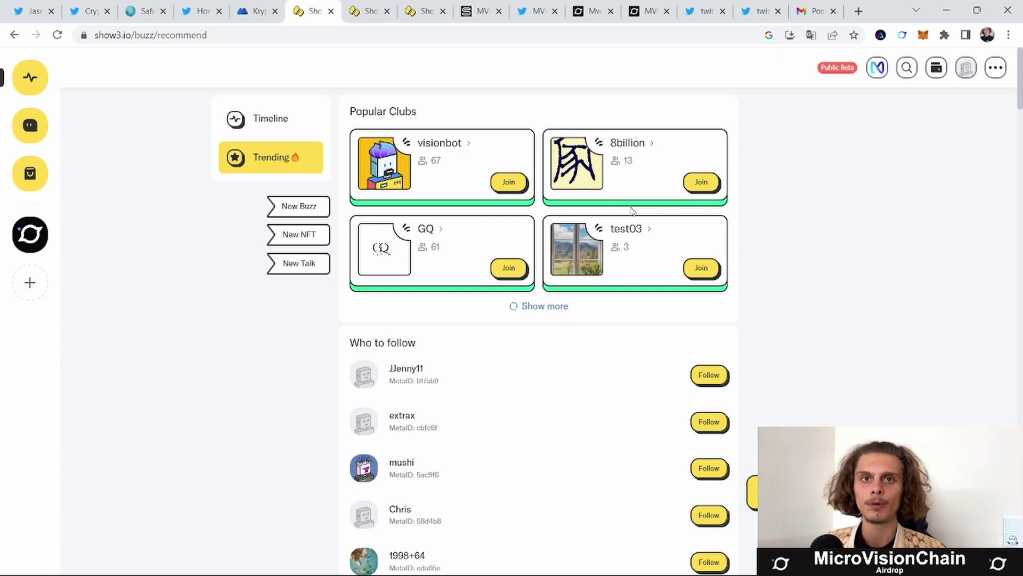
Step: Open the MVC community's DAO channel, showing 0.07534355 SPACE staked and past proposals
click(966, 67)
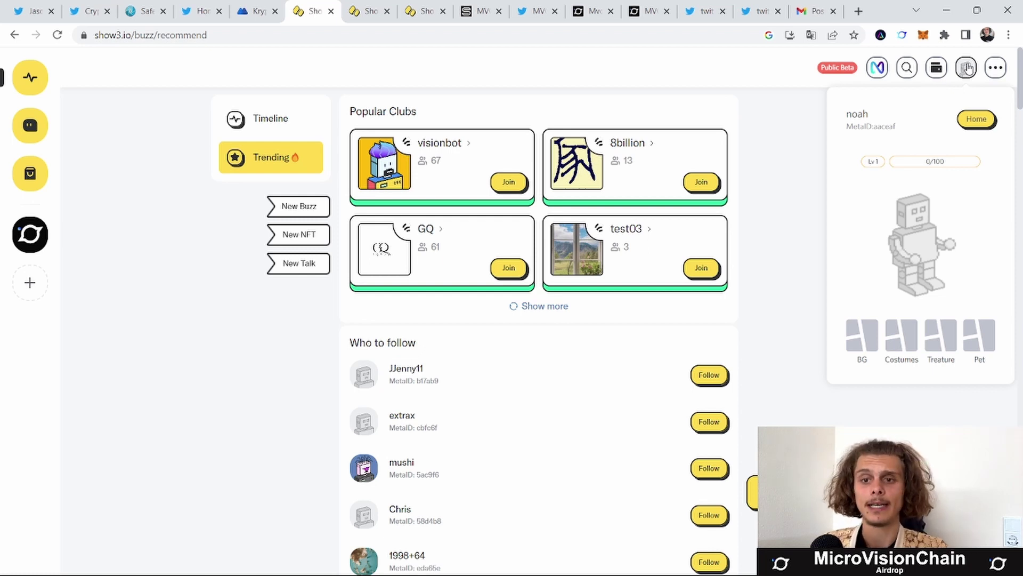
click(370, 11)
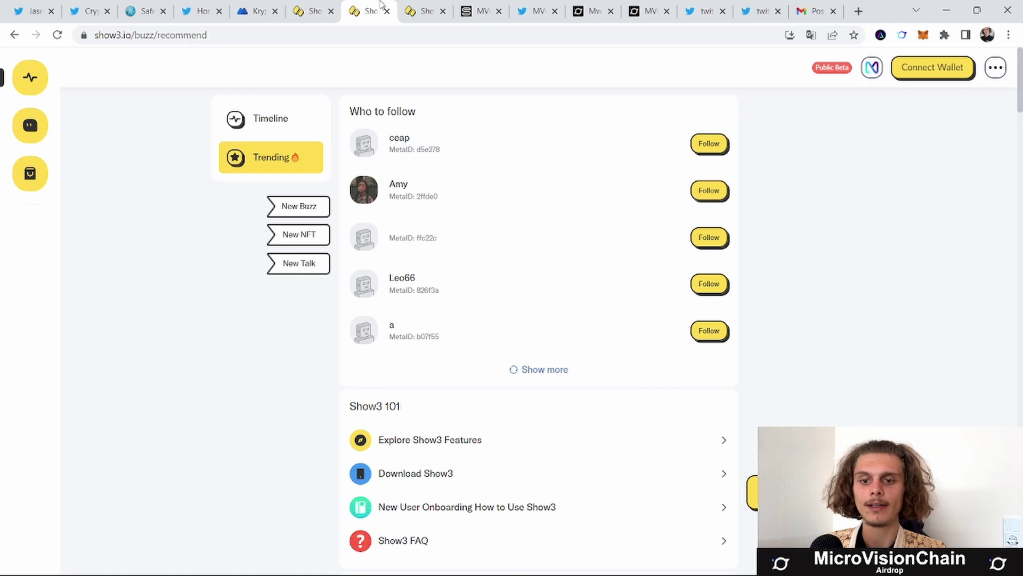
key(ctrl+shift+Tab)
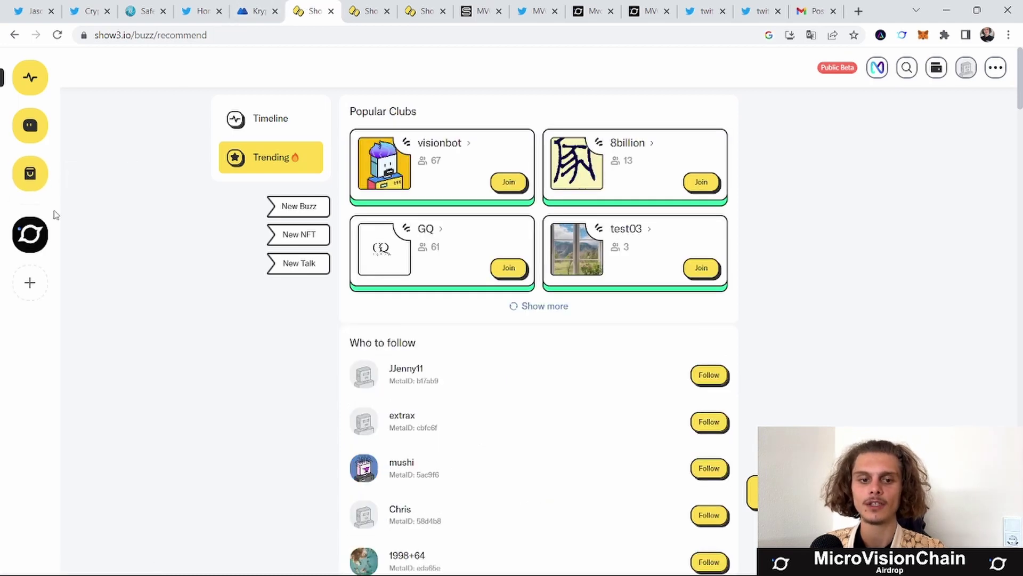
click(30, 235)
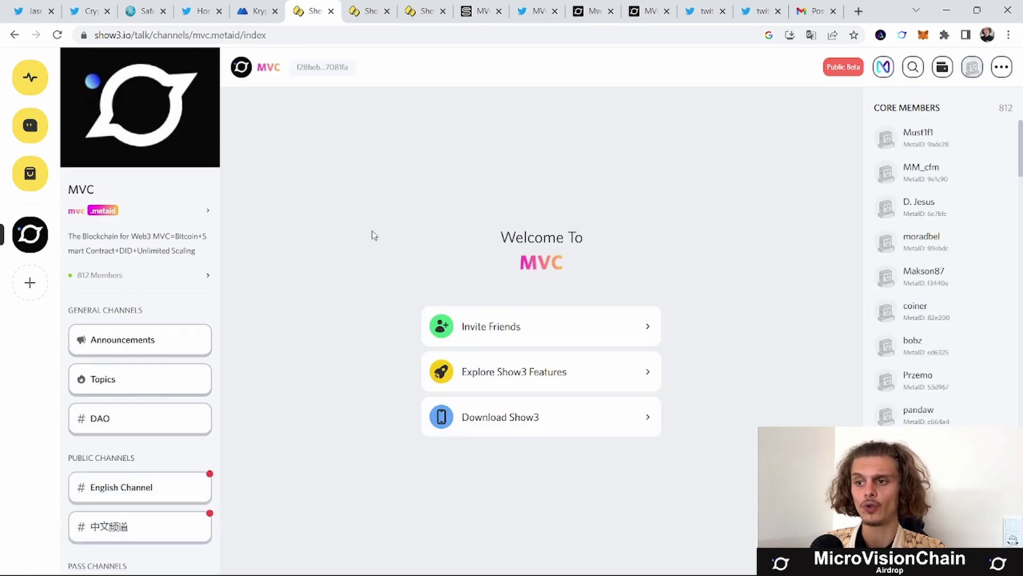
click(150, 419)
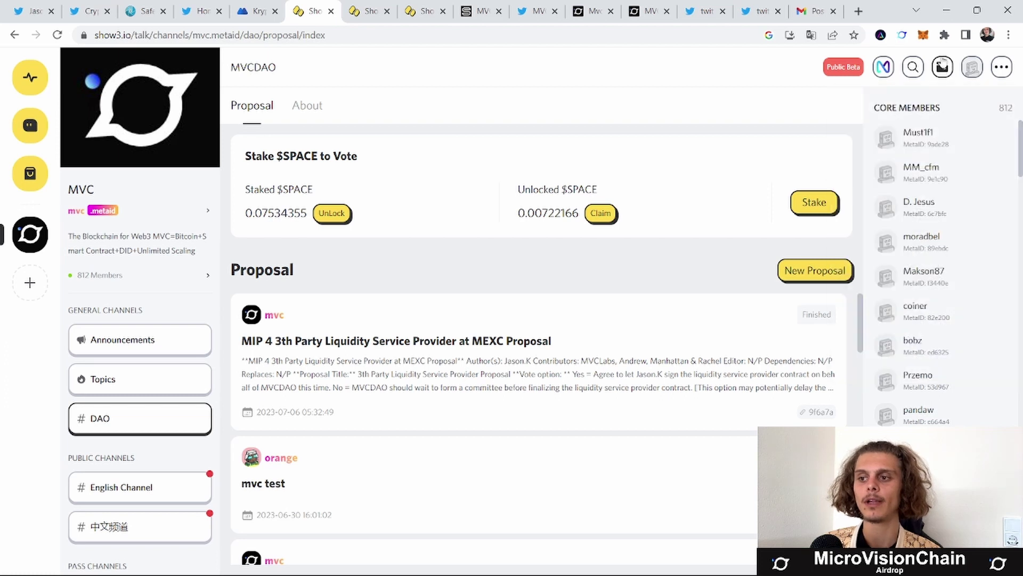
Step: Compare Show3's wallet balance of 0.00671521 SPACE with Metalet's 671521 sats, then close Metalet
click(942, 69)
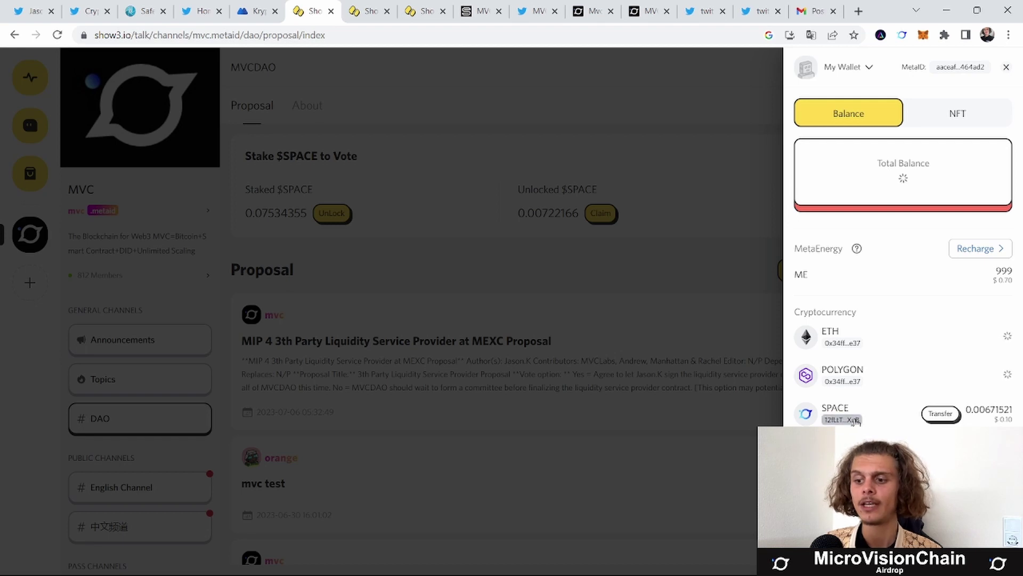
click(852, 421)
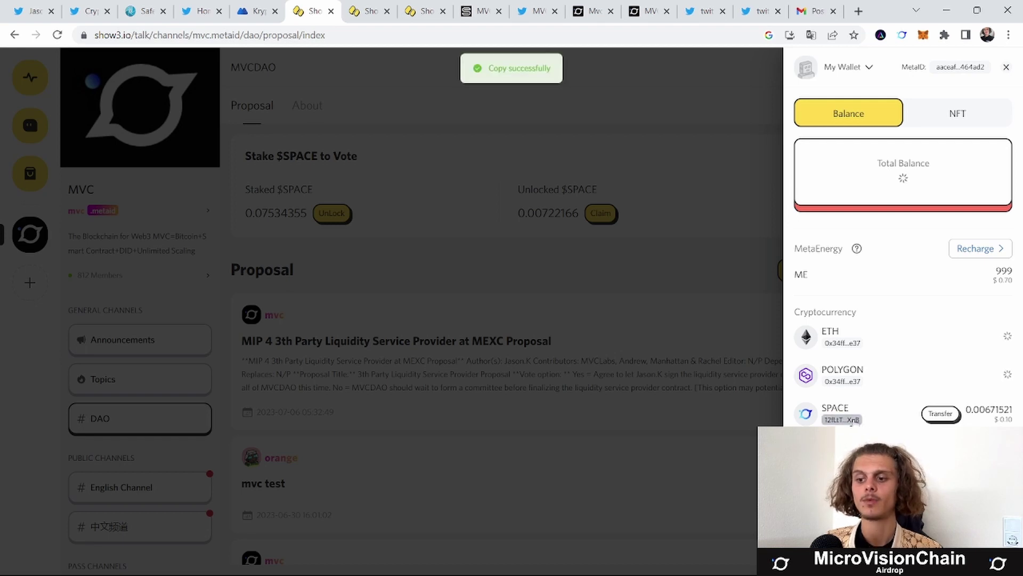
click(902, 36)
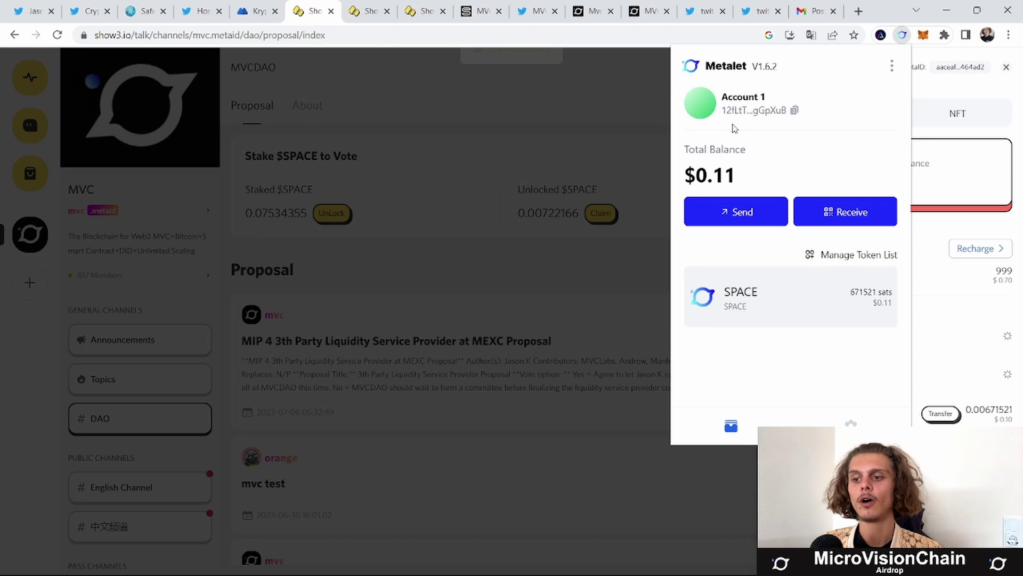
click(751, 211)
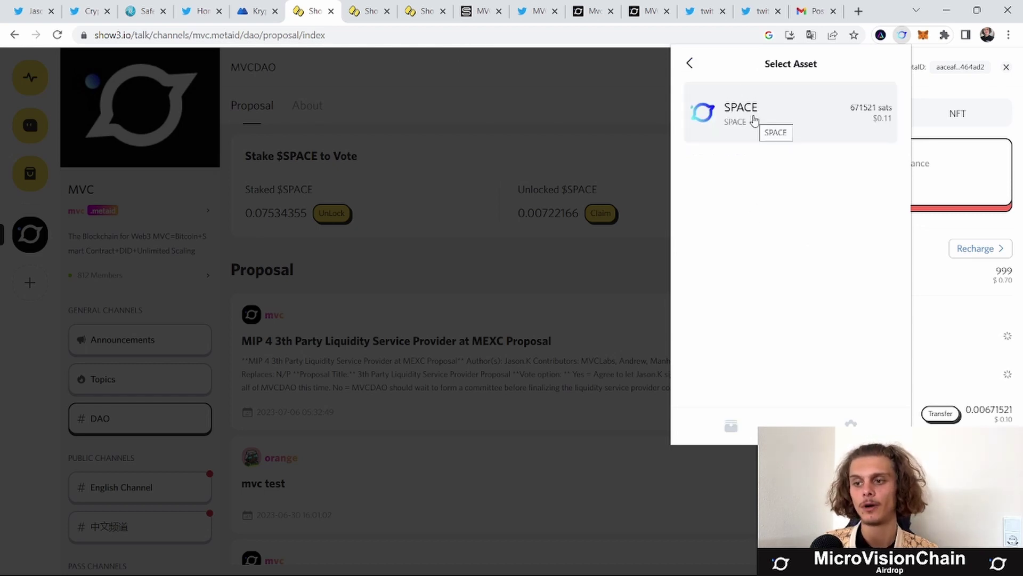
click(690, 63)
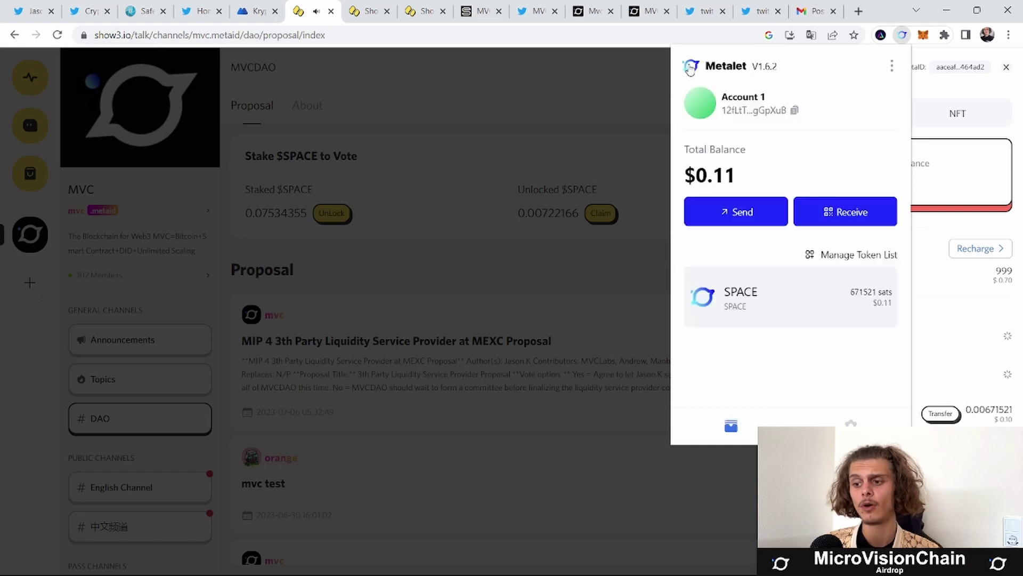
click(657, 150)
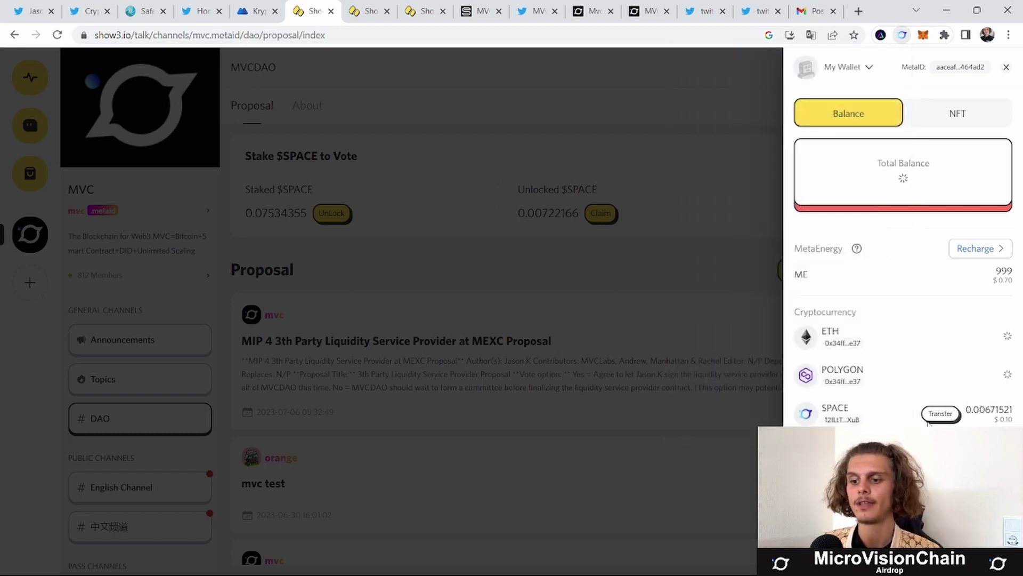
Step: Stake 0.00143577 more SPACE (about 16%), raising the staked total to 0.07641798
click(632, 189)
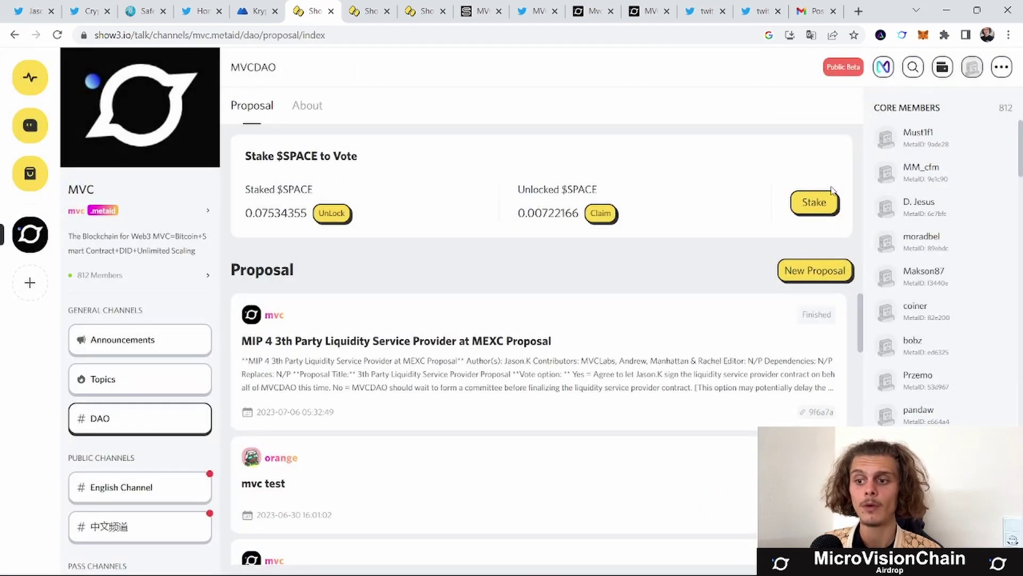
click(814, 202)
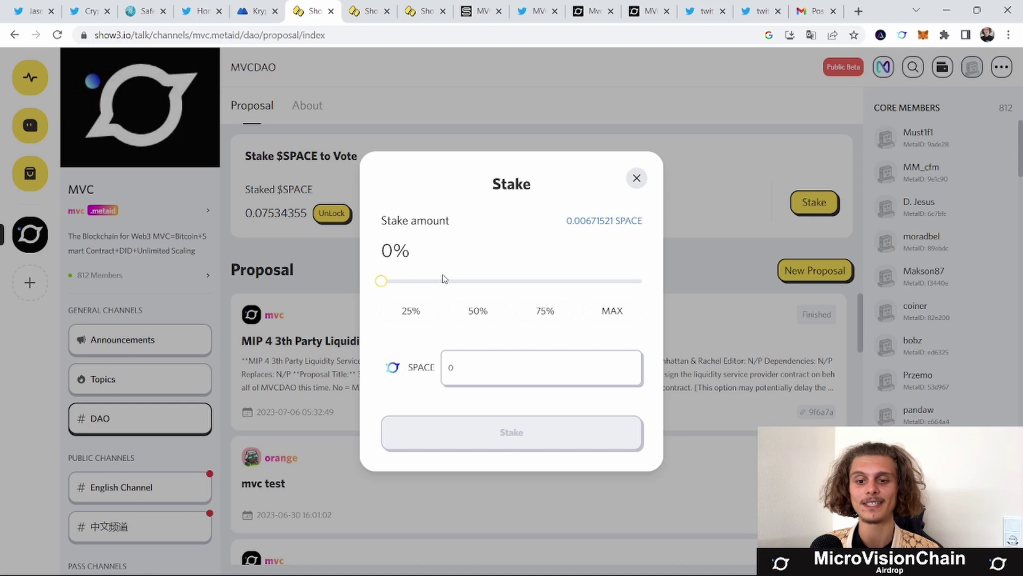
click(423, 282)
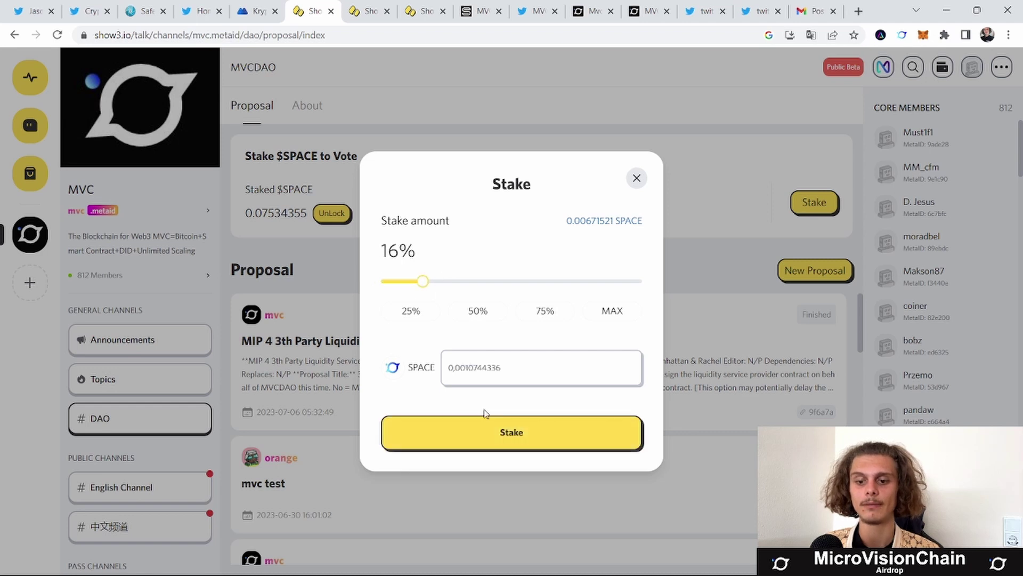
click(146, 11)
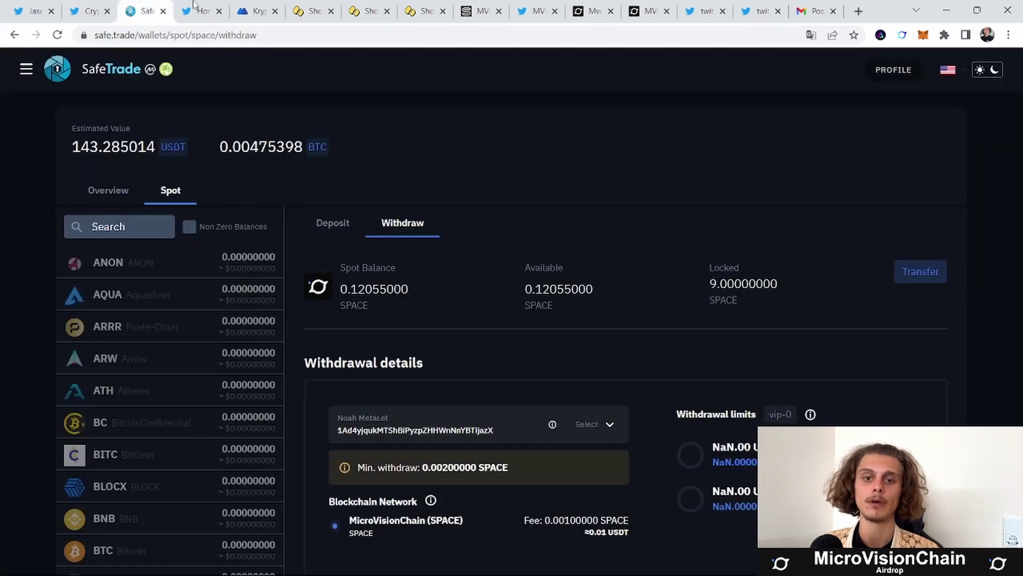
click(313, 11)
click(593, 428)
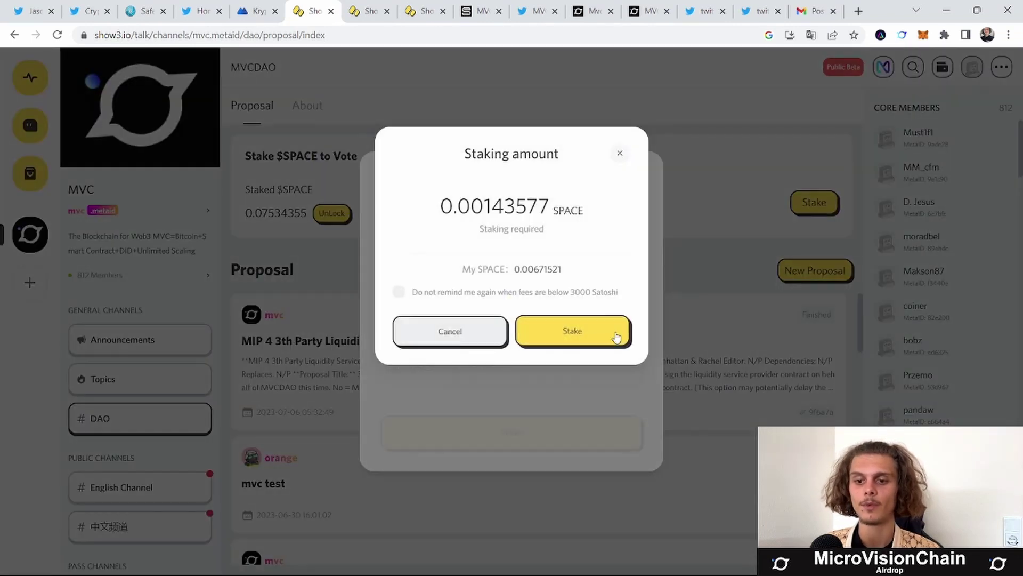
click(616, 334)
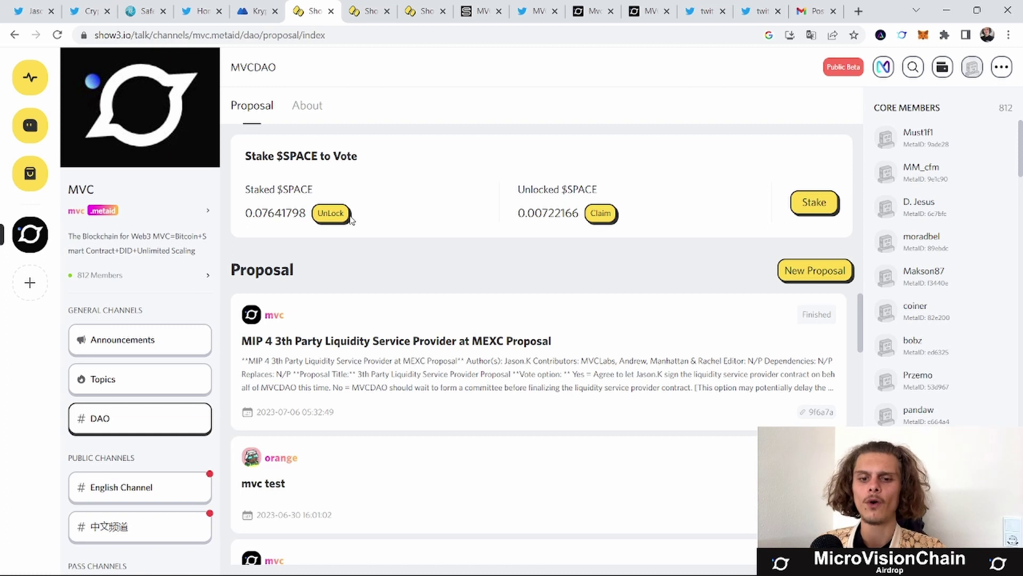
click(600, 213)
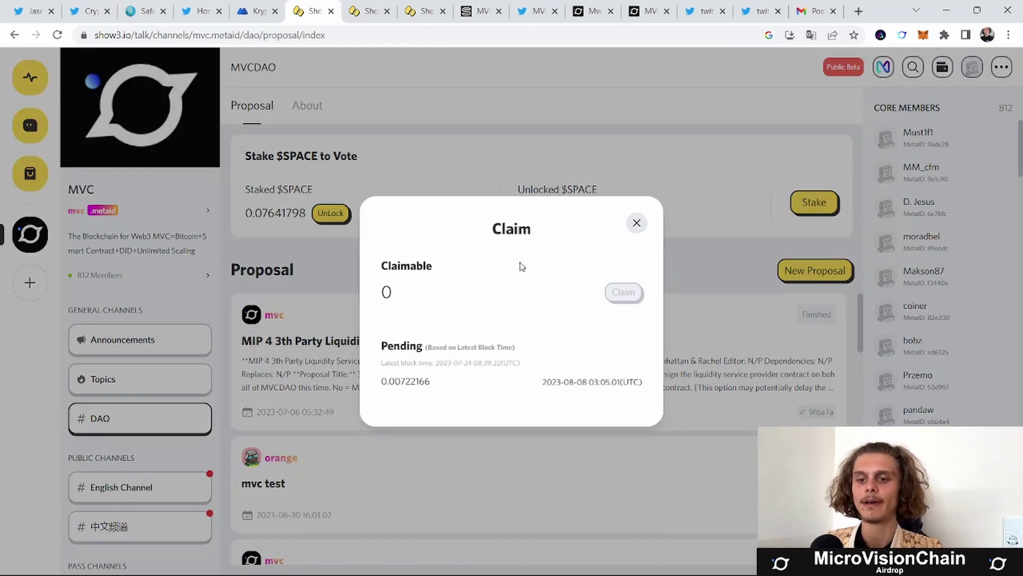
drag(543, 382, 590, 382)
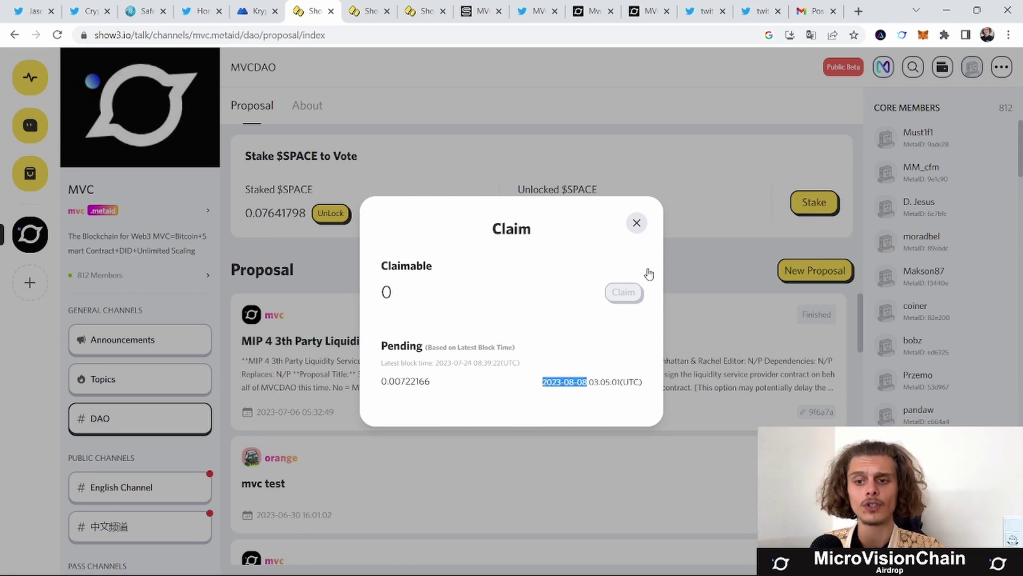
click(637, 223)
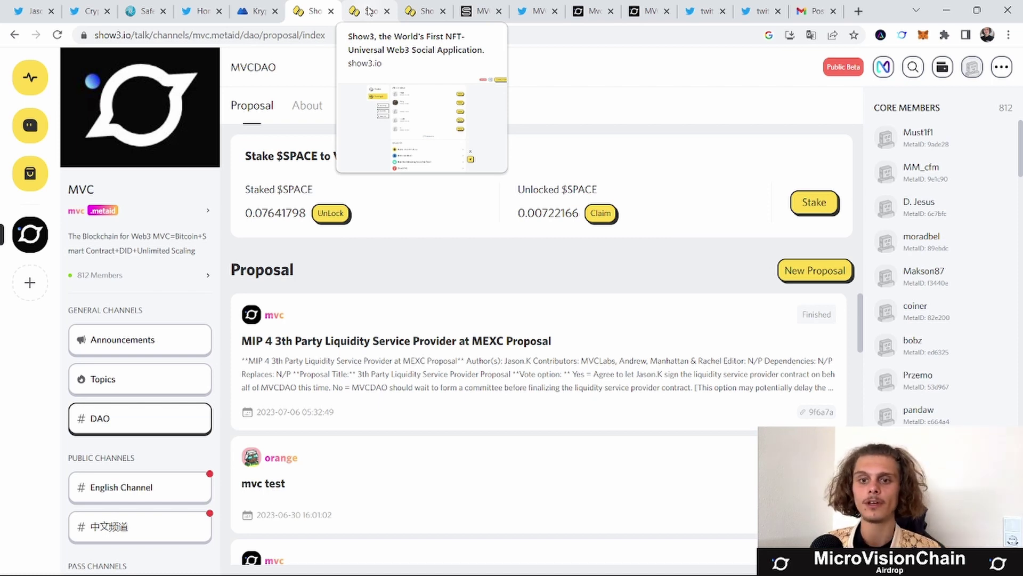
Step: Open the NFT Market listing MetaName, MetaBot V1 and MetaBot Army on MVC
click(27, 180)
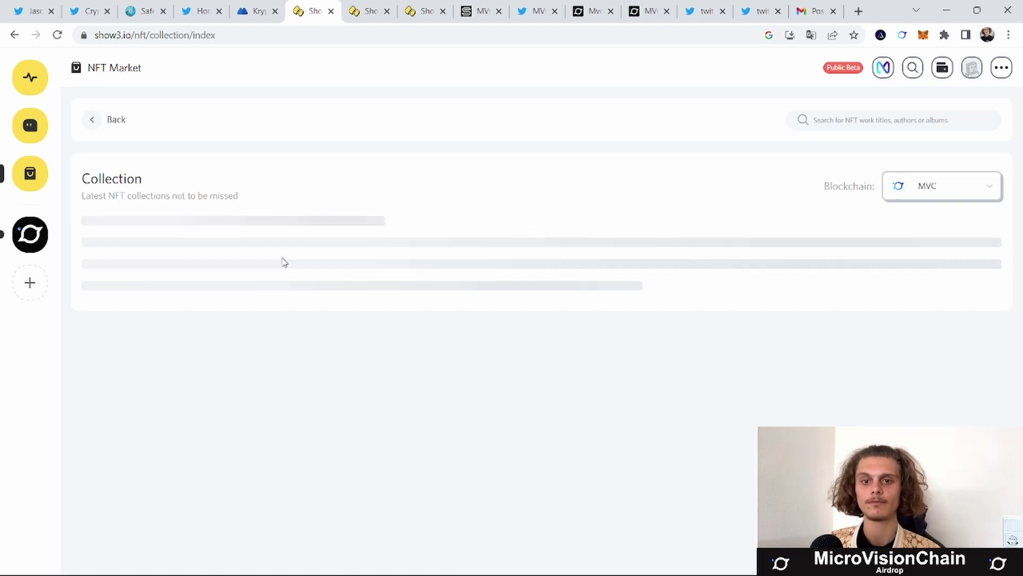
scroll(283, 258, down, 1)
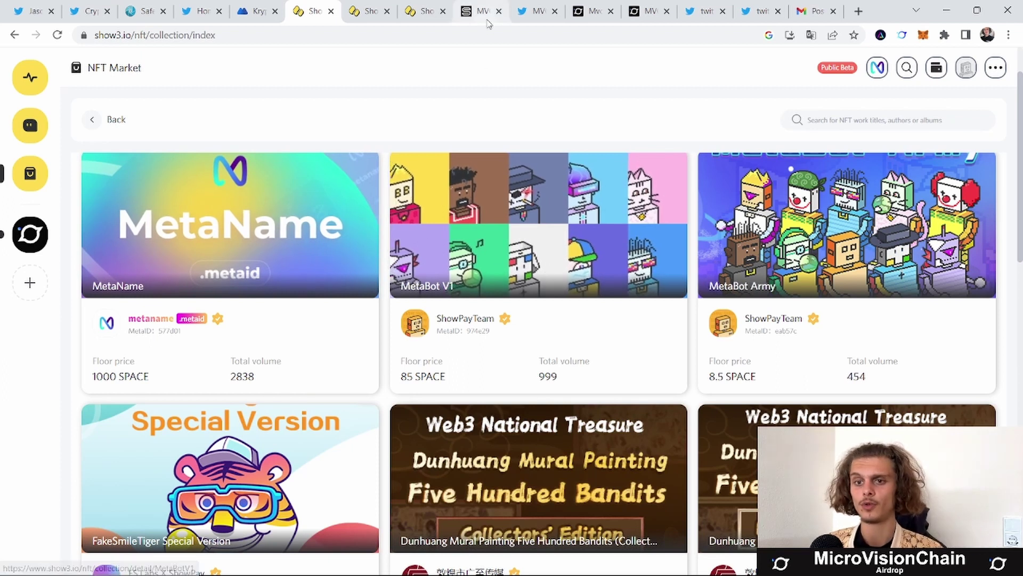
Step: Show the MVCSwap SPACE/USDT page with 61.82 SPACE and 983.03 USDT pooled
click(477, 6)
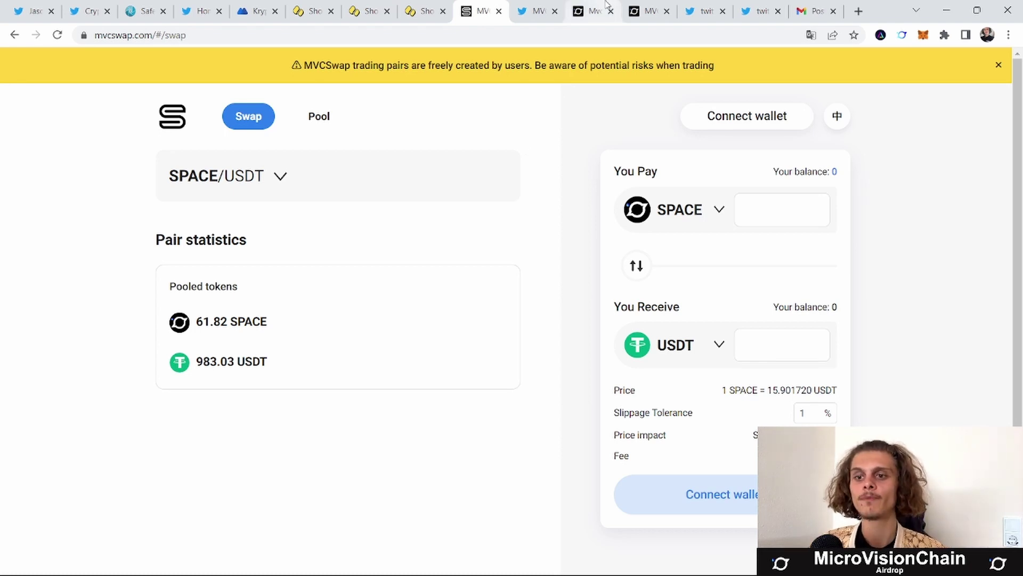
Step: View the MVC bridge page, then the microvisionchain.com homepage's Why MVC section
click(593, 11)
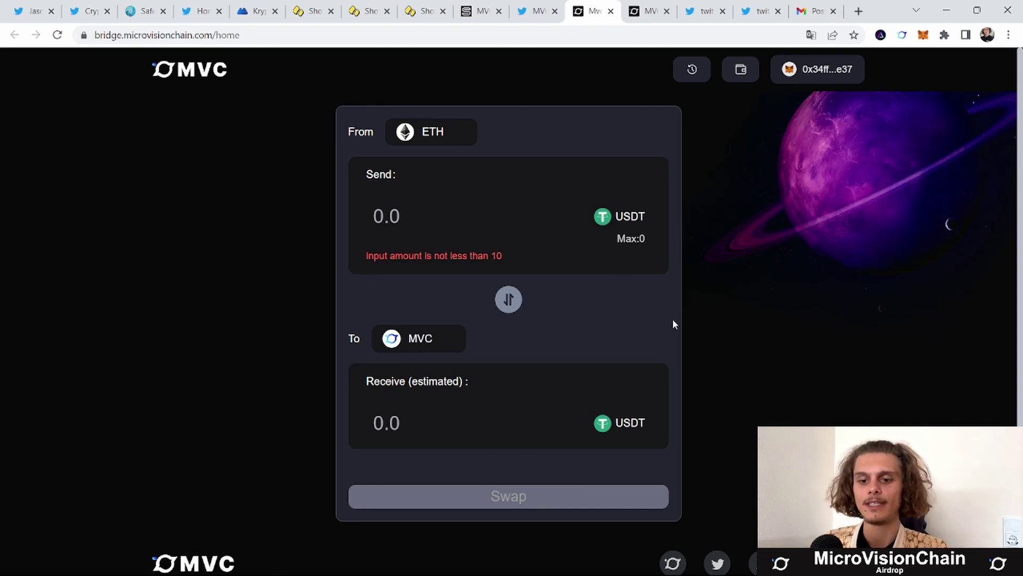
click(647, 11)
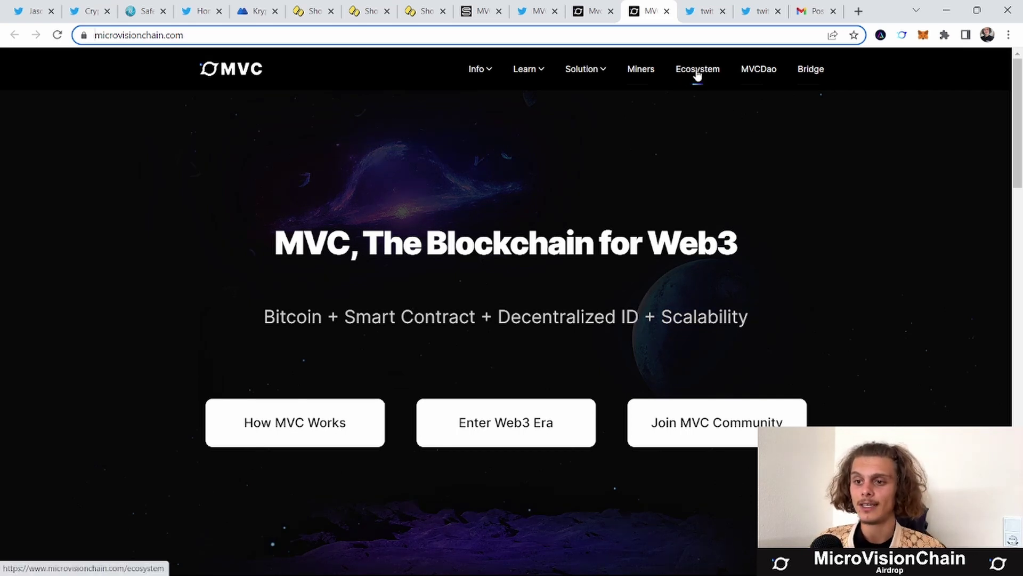
scroll(752, 139, down, 2)
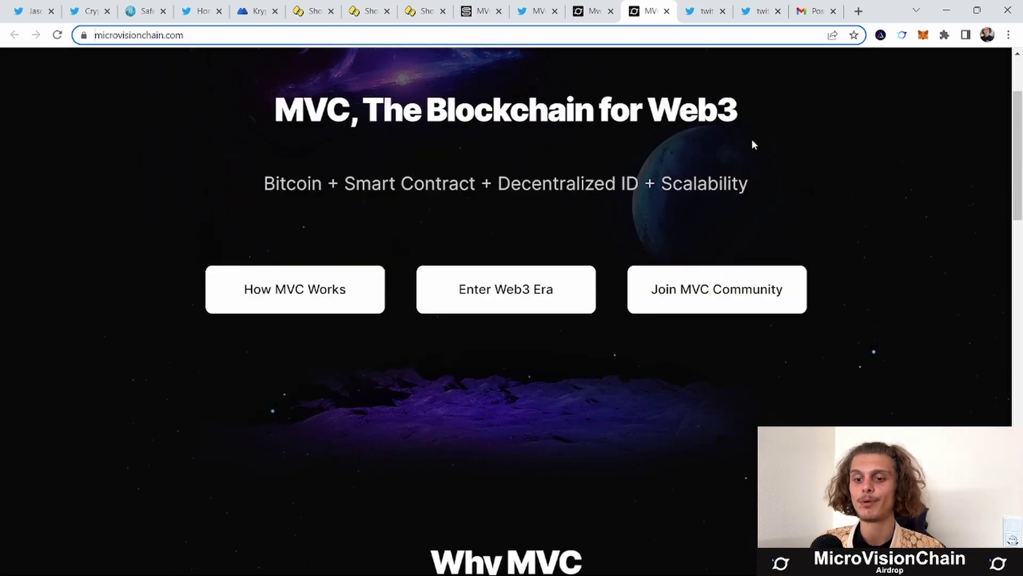
scroll(752, 144, down, 4)
scroll(752, 144, down, 2)
scroll(752, 144, up, 2)
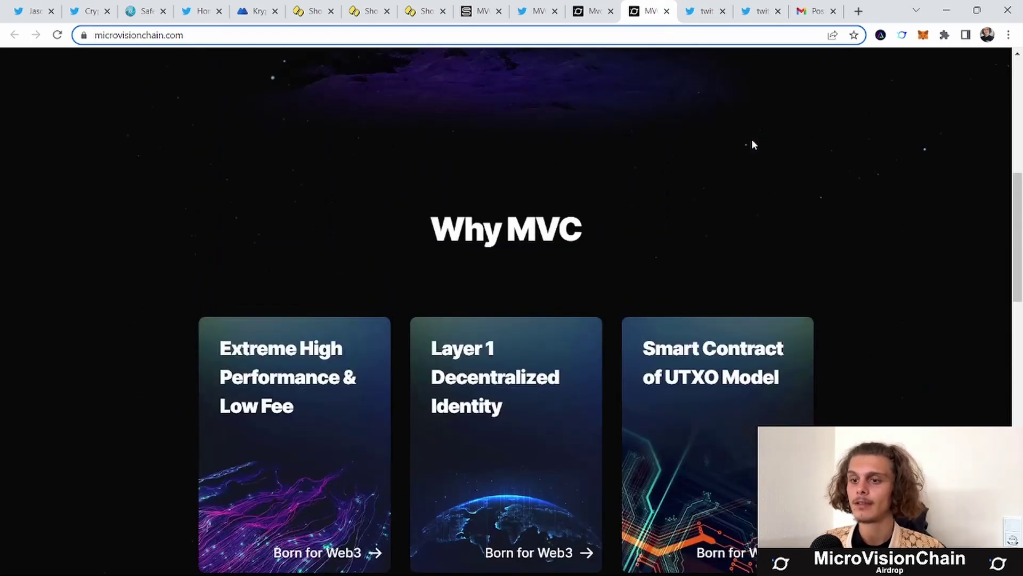
click(707, 10)
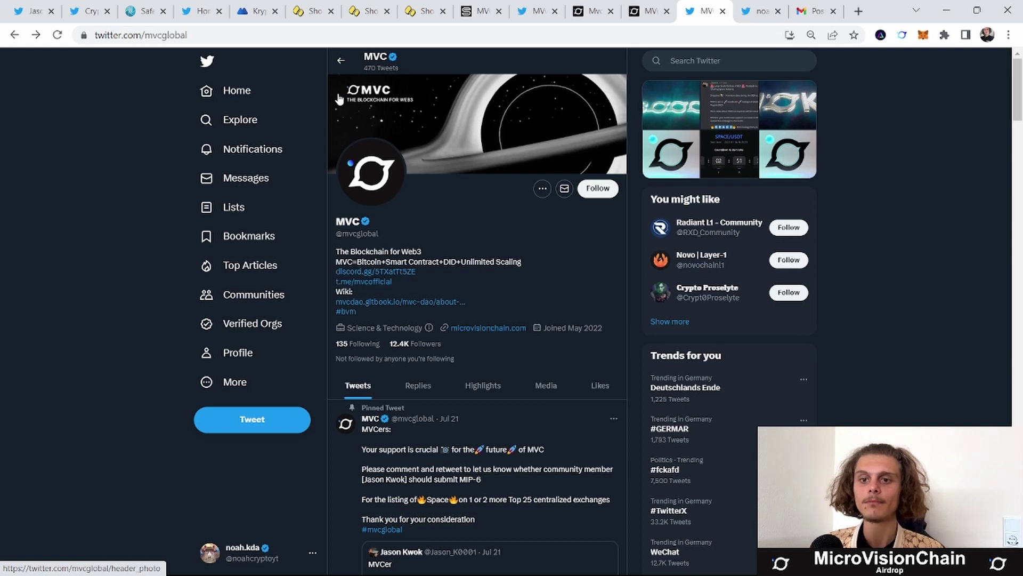
click(311, 10)
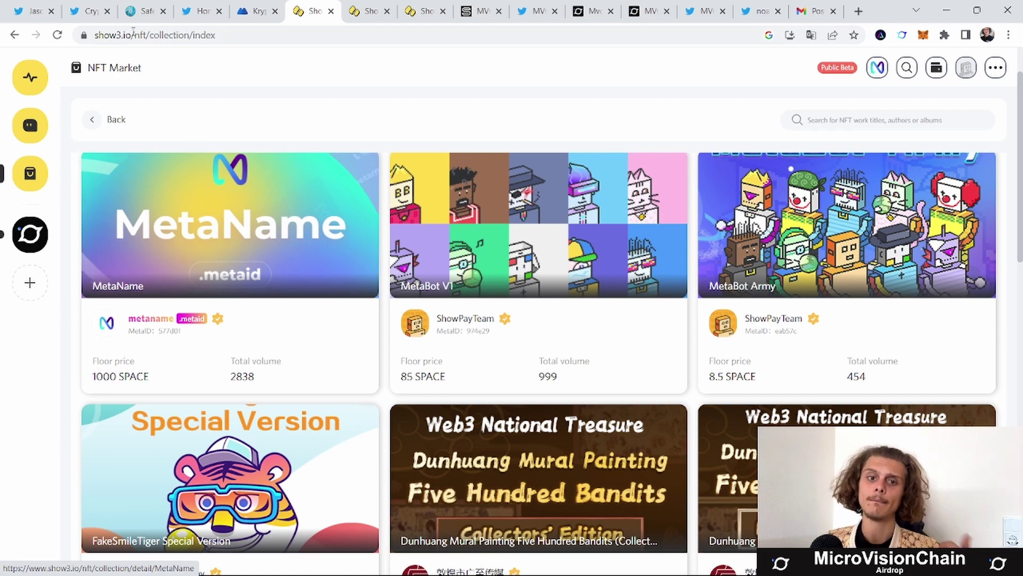
Step: Revisit Show3's MVC DAO proposals page, then return to SafeTrade's SPACE withdrawal page
click(142, 10)
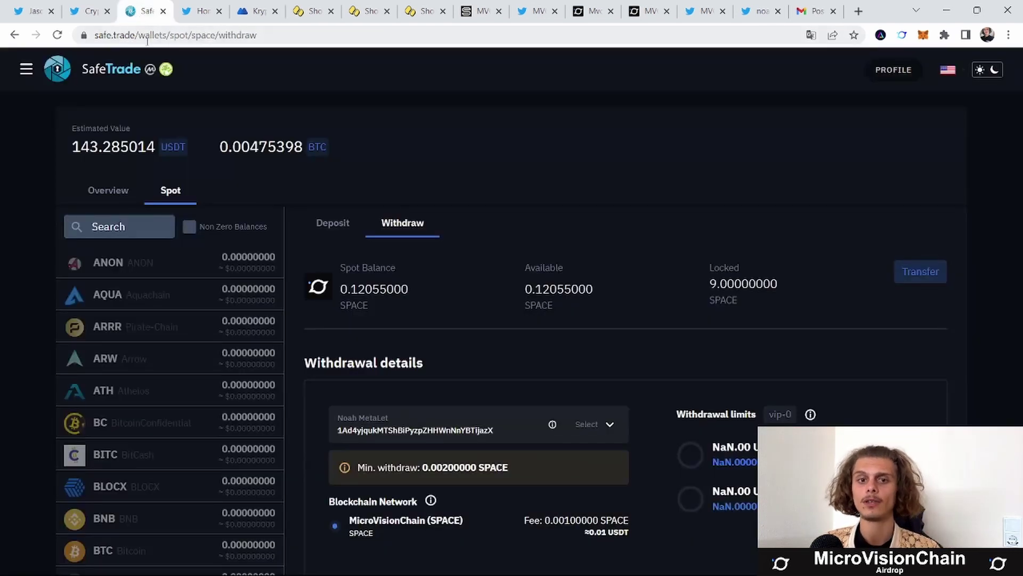
click(313, 10)
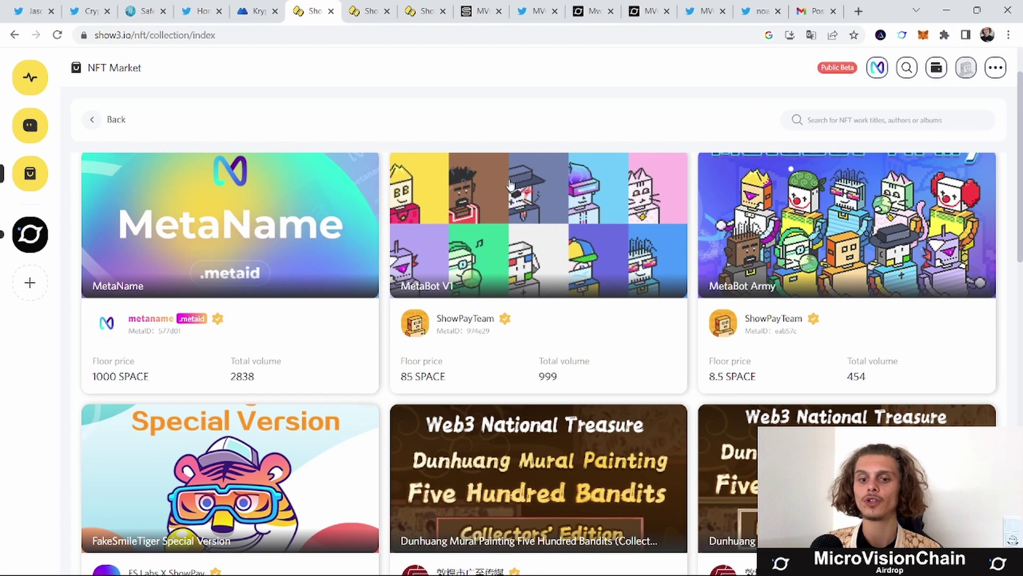
click(30, 234)
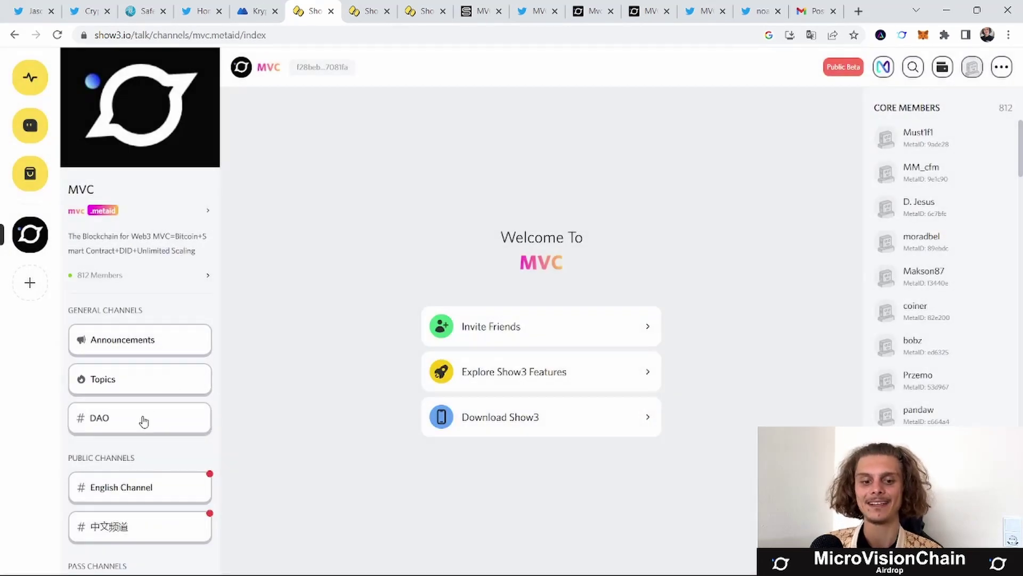
click(143, 420)
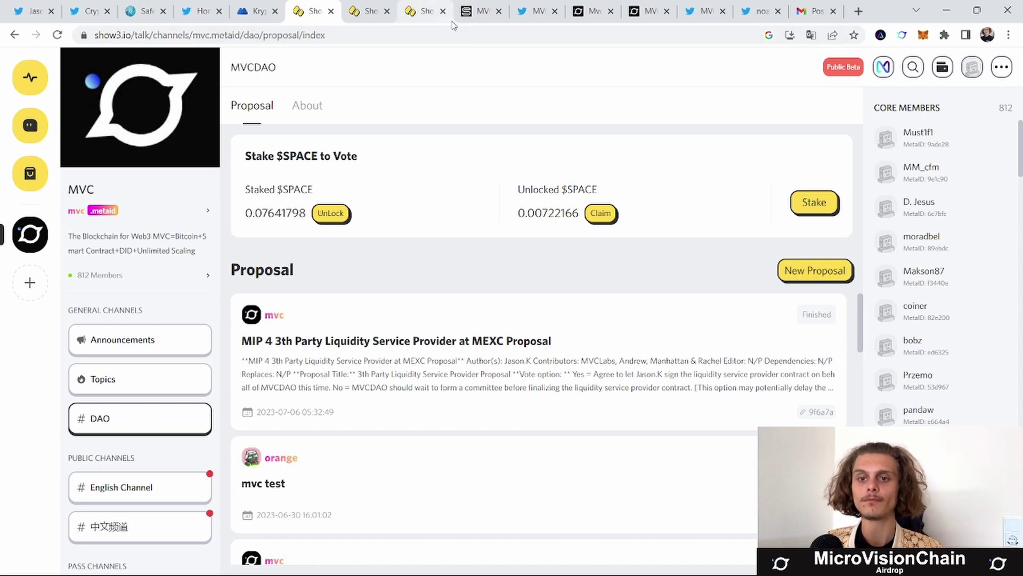
click(144, 10)
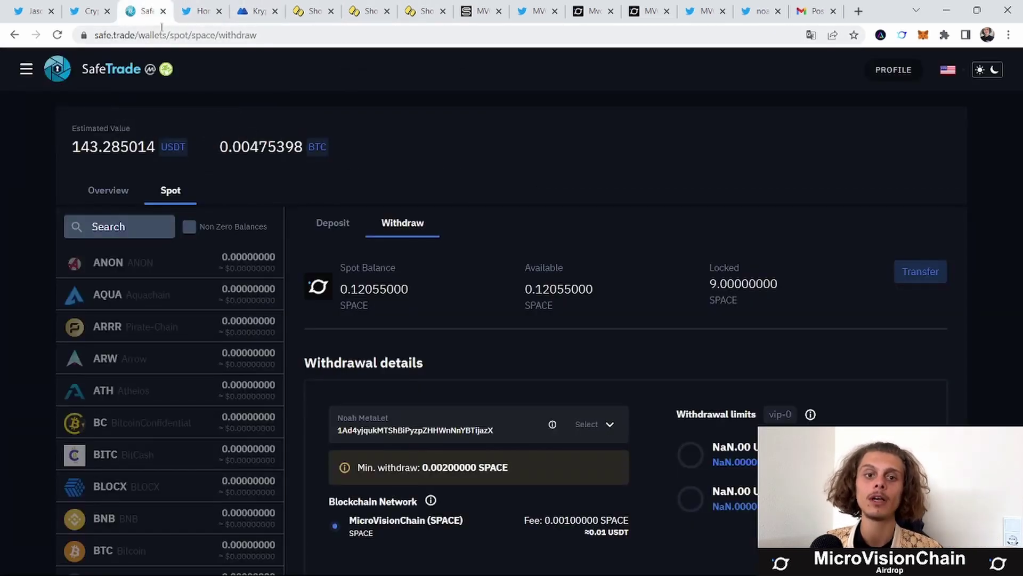
Step: Open the Metalet wallet to check the 538375-sat ($0.09) SPACE balance
click(902, 35)
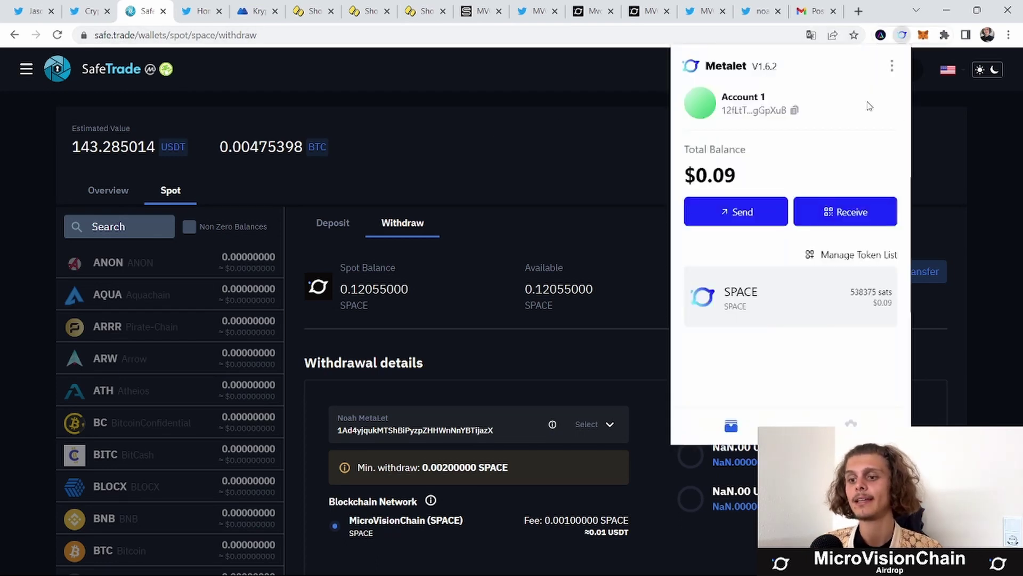